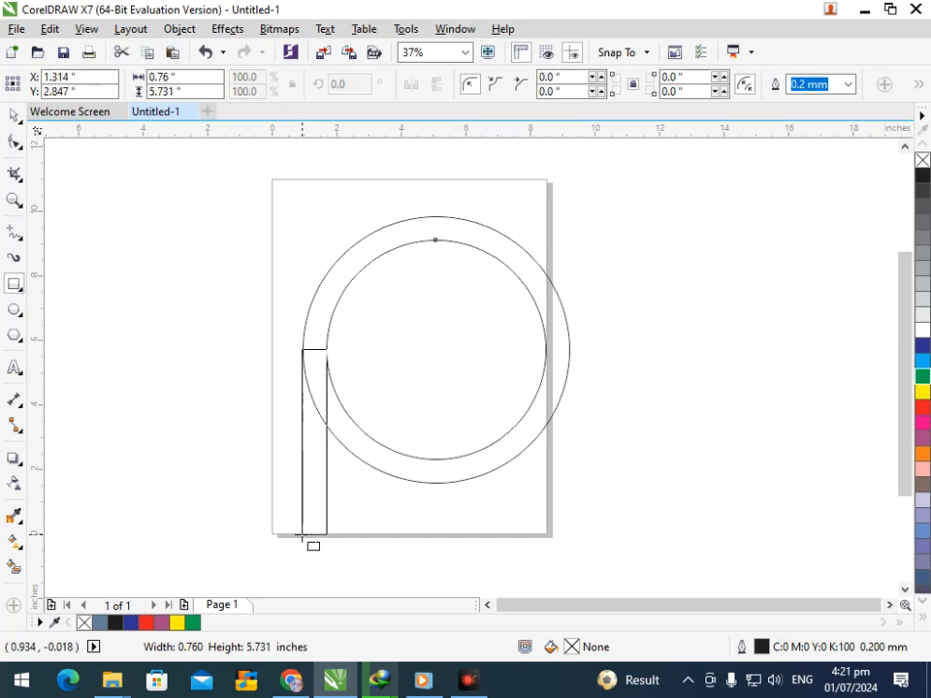
Stretch the narrow rectangle upward past the page's top edge to about 11.27 in tall.
drag(313, 343, 305, 170)
click(15, 115)
click(148, 311)
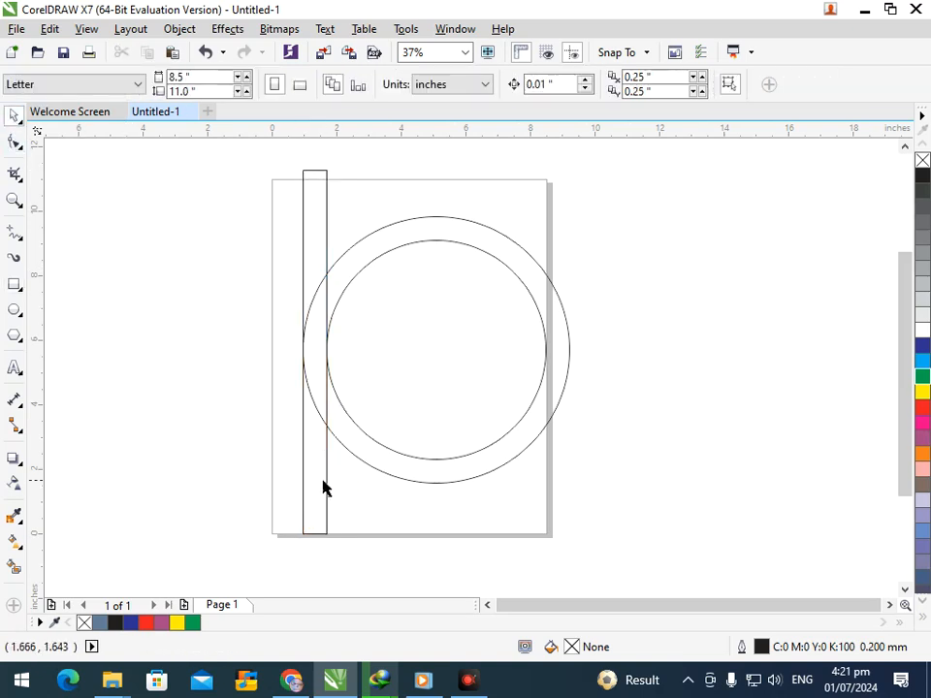
Duplicate the tall bar to its right, repeating the duplication until there are four evenly spaced copies.
click(325, 488)
drag(306, 351, 338, 360)
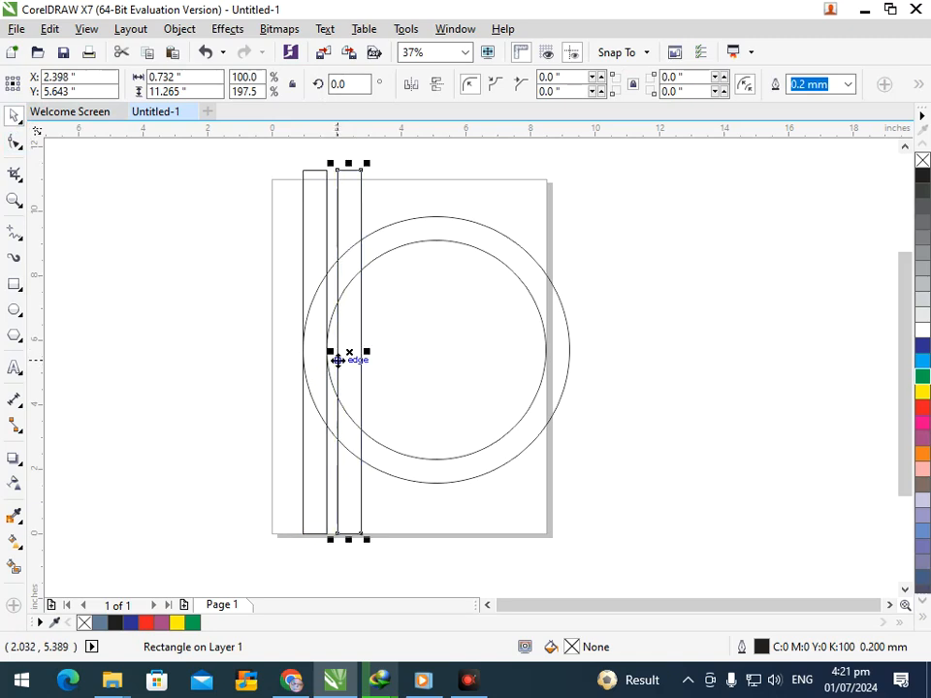
key(ctrl+r)
key(ctrl+r)
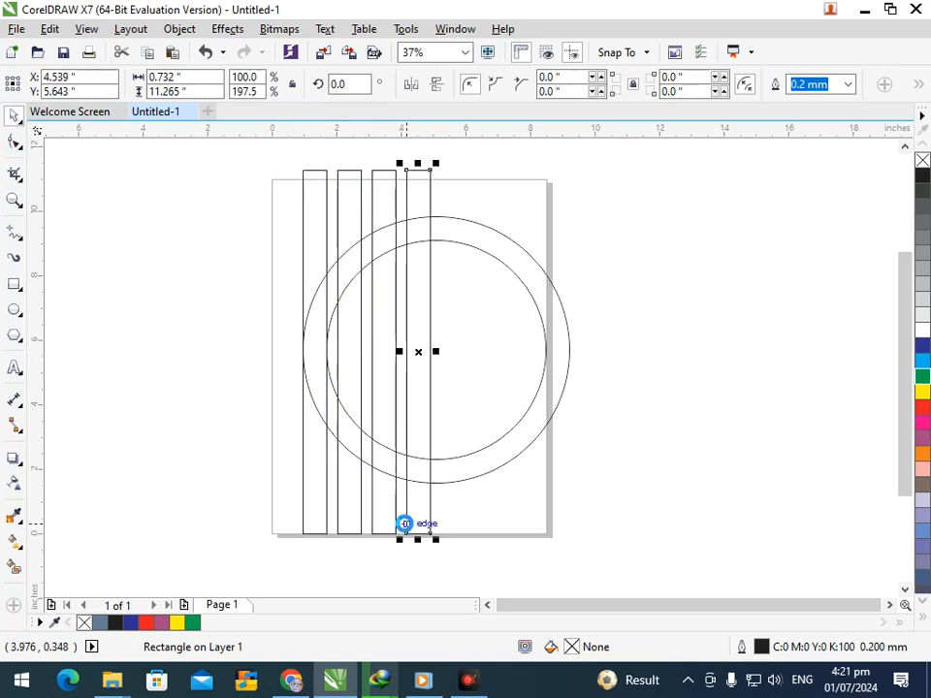
key(ctrl+r)
Move the four copied bars together to the right over the middle of the circles, centred at about X 5.24 in.
click(369, 297)
drag(329, 156, 481, 566)
drag(460, 525, 502, 524)
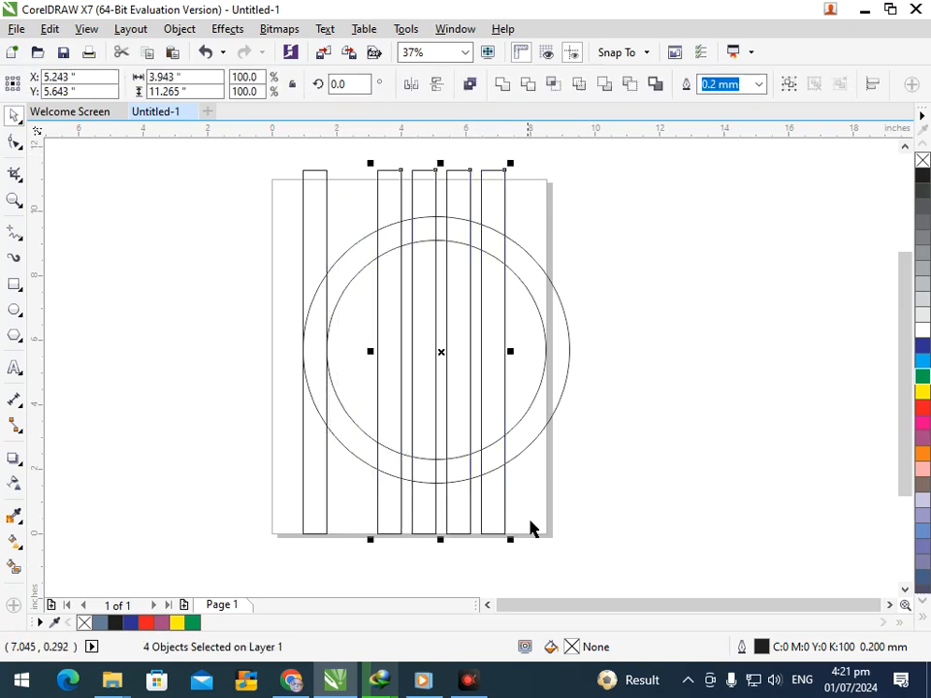
click(554, 521)
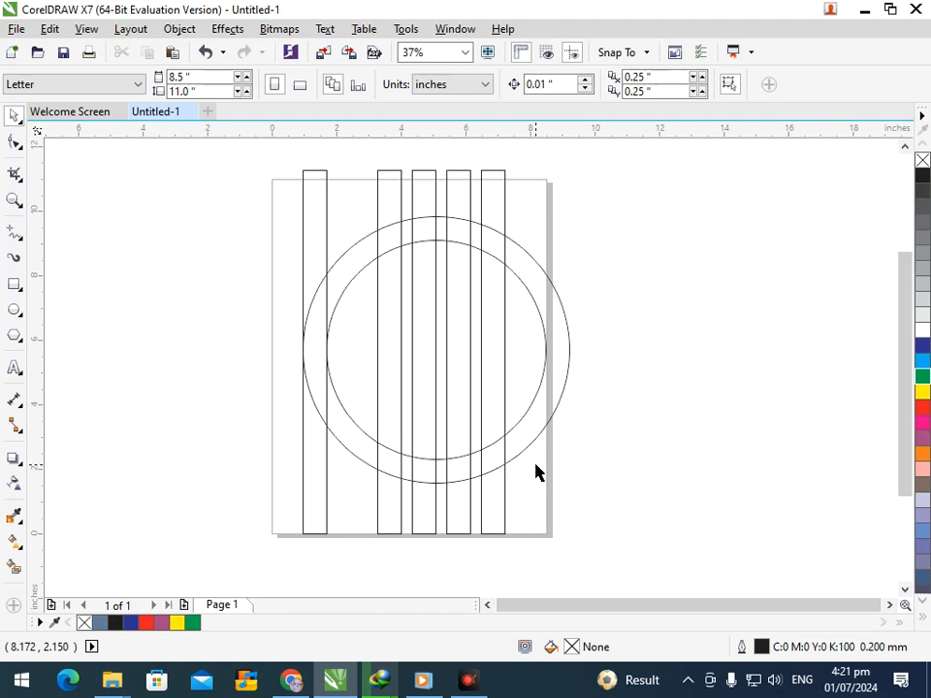
Place a copy of the leftmost bar, rotated to horizontal, across the middle of the circles and delete the vertical original.
click(302, 524)
click(308, 522)
drag(332, 536, 187, 413)
click(171, 367)
drag(171, 367, 267, 373)
click(194, 462)
drag(304, 504, 162, 489)
key(Delete)
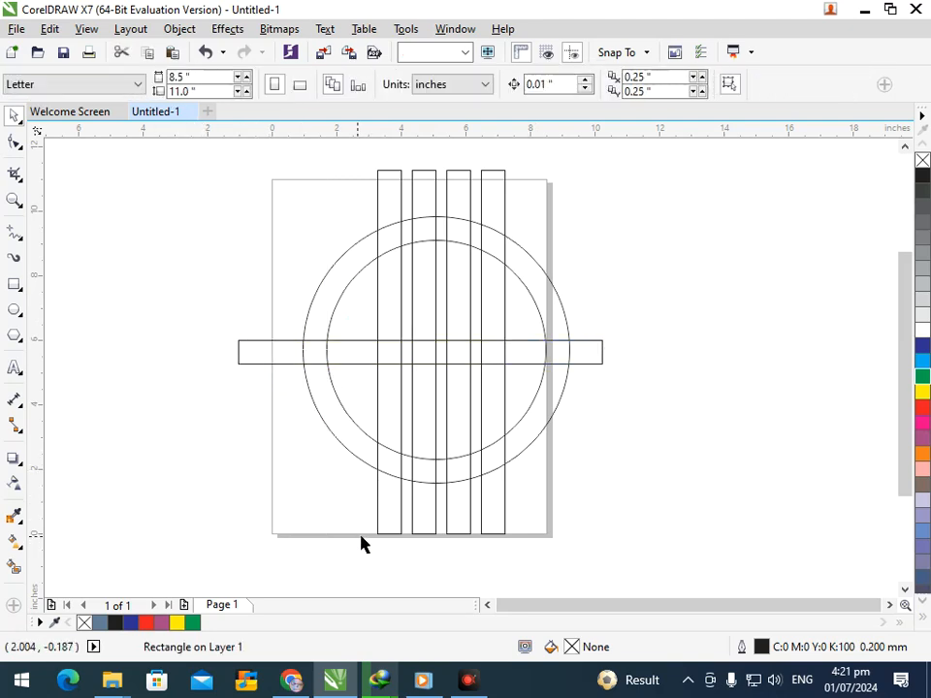
Scale both concentric circles down together about their centre to an outer diameter of about 6.6 in.
click(527, 423)
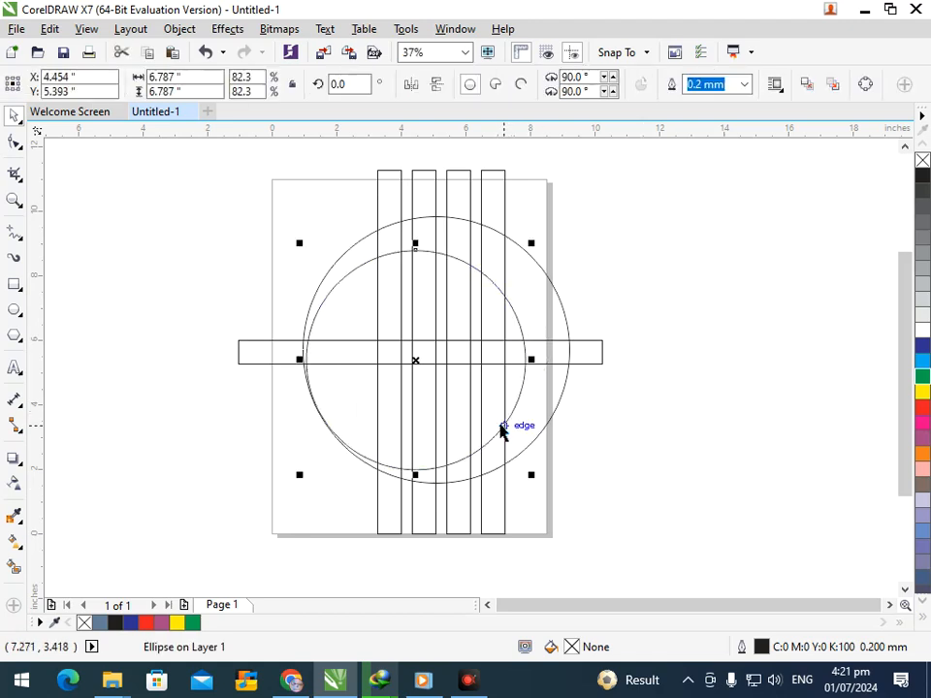
shift+click(541, 443)
drag(295, 491, 324, 480)
click(593, 482)
click(18, 287)
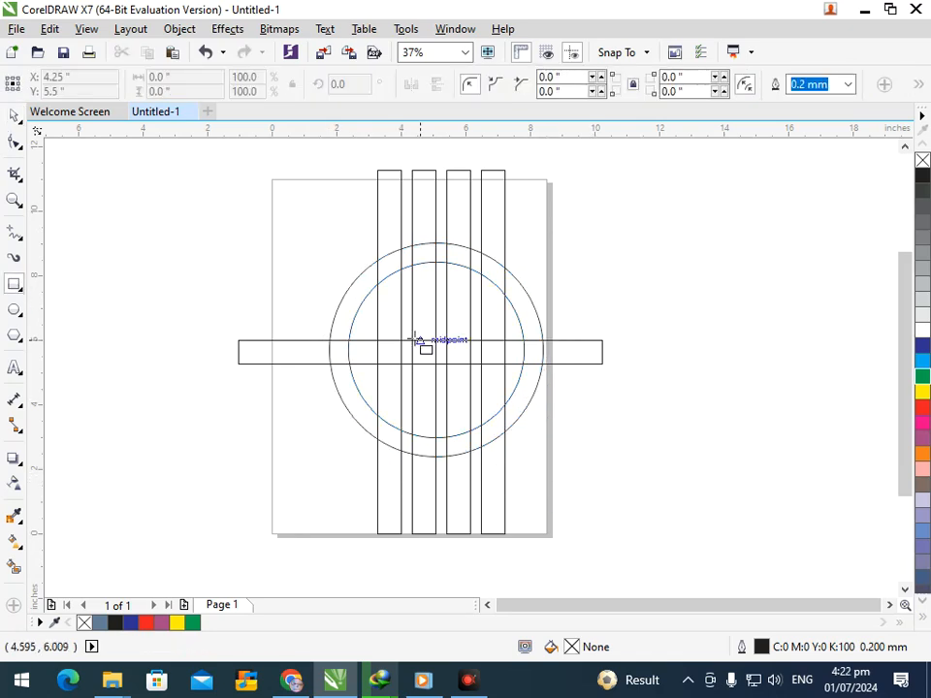
mouse_move(377, 364)
mouse_down()
mouse_move(342, 523)
mouse_move(349, 540)
mouse_up()
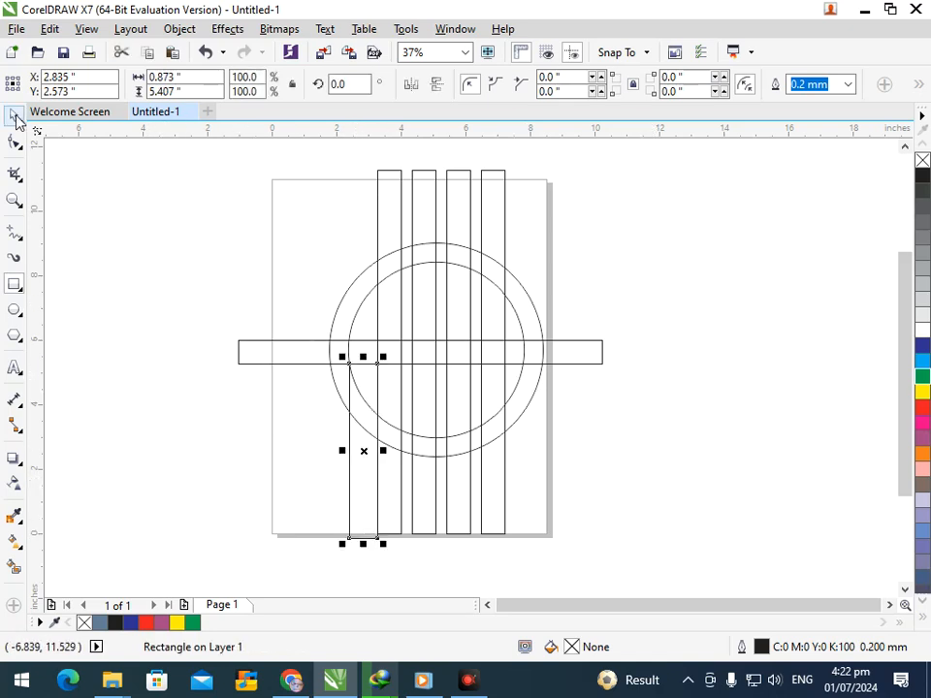
click(15, 567)
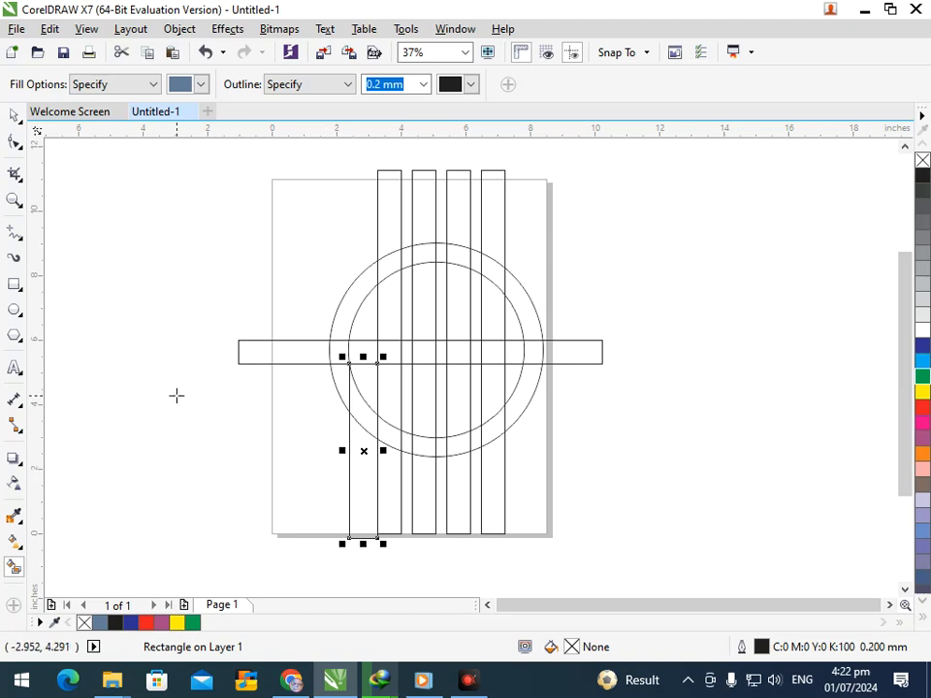
click(12, 116)
Try to centre the four ungrouped vertical bars horizontally on the inner circle.
click(460, 210)
click(401, 202)
shift+click(427, 204)
shift+click(464, 210)
shift+click(505, 221)
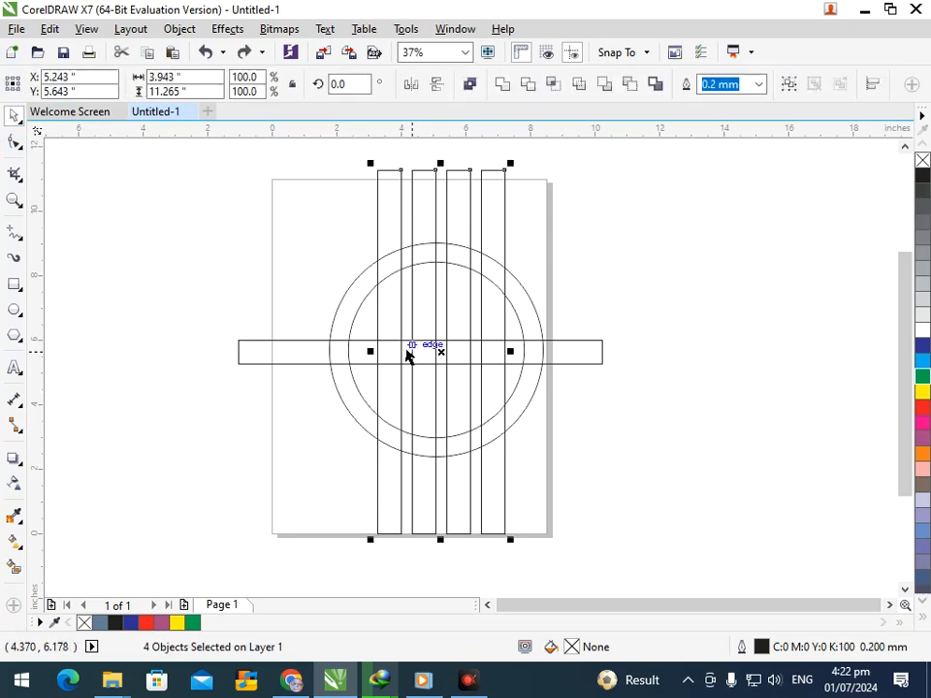
shift+click(360, 397)
key(c)
key(ctrl+z)
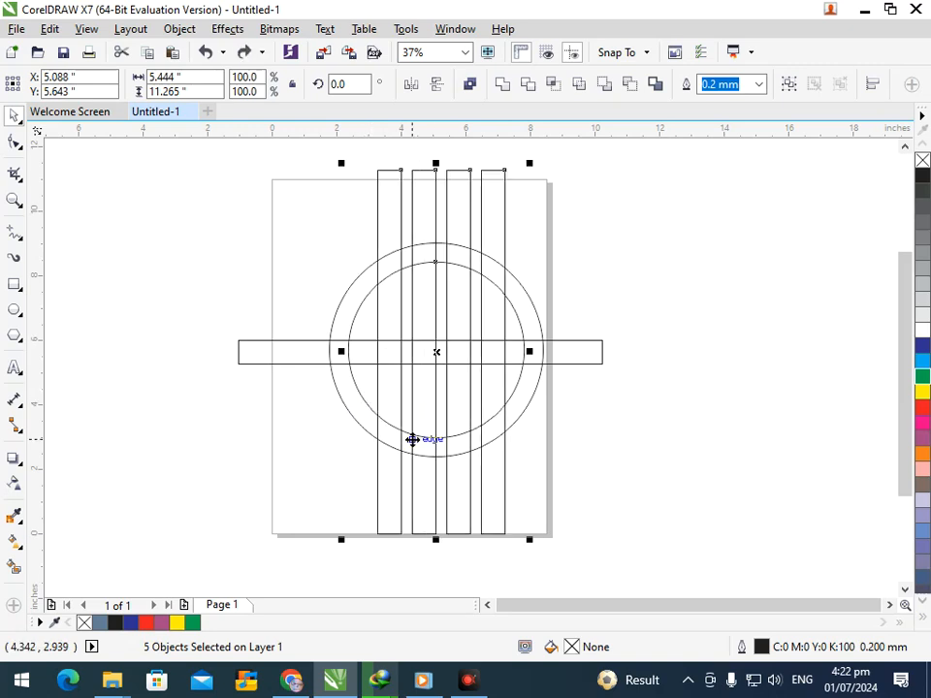
Group the four vertical bars.
click(635, 522)
click(403, 533)
shift+click(427, 532)
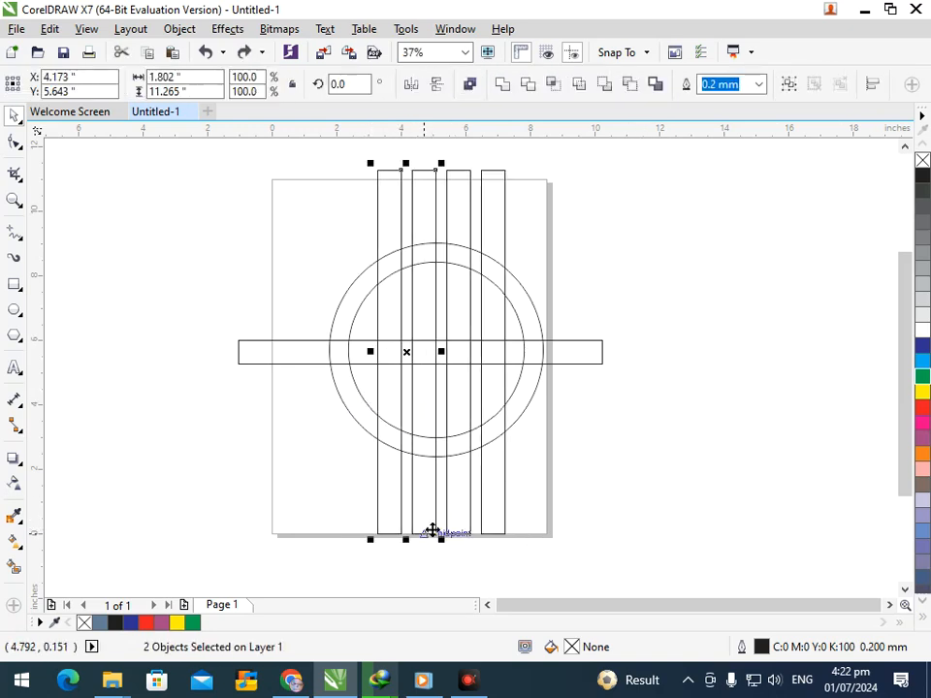
shift+click(456, 533)
shift+click(488, 524)
key(ctrl+g)
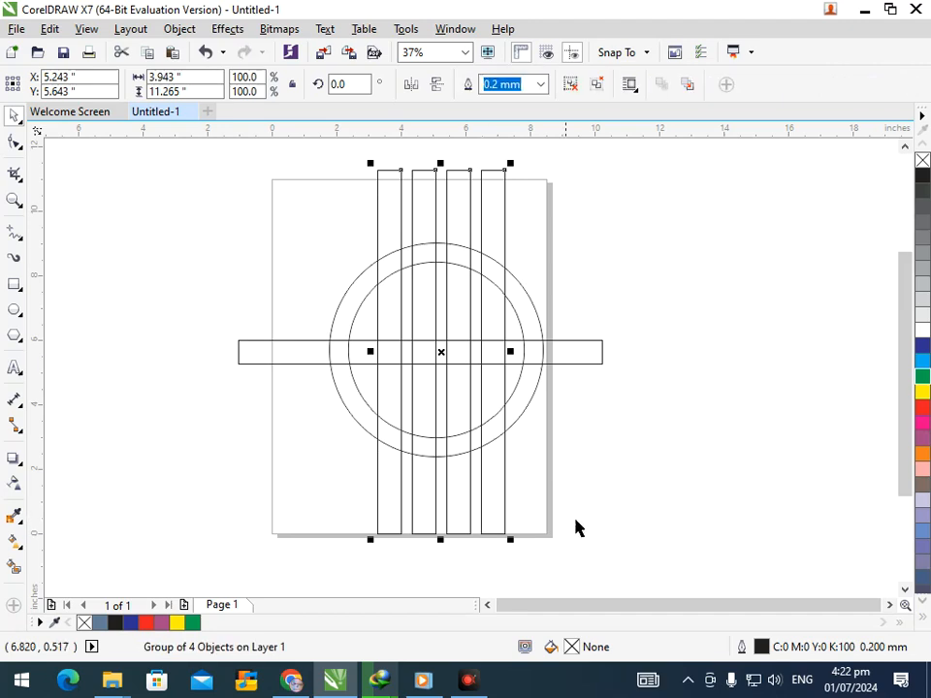
Centre the group of vertical bars horizontally on the inner circle.
shift+click(364, 402)
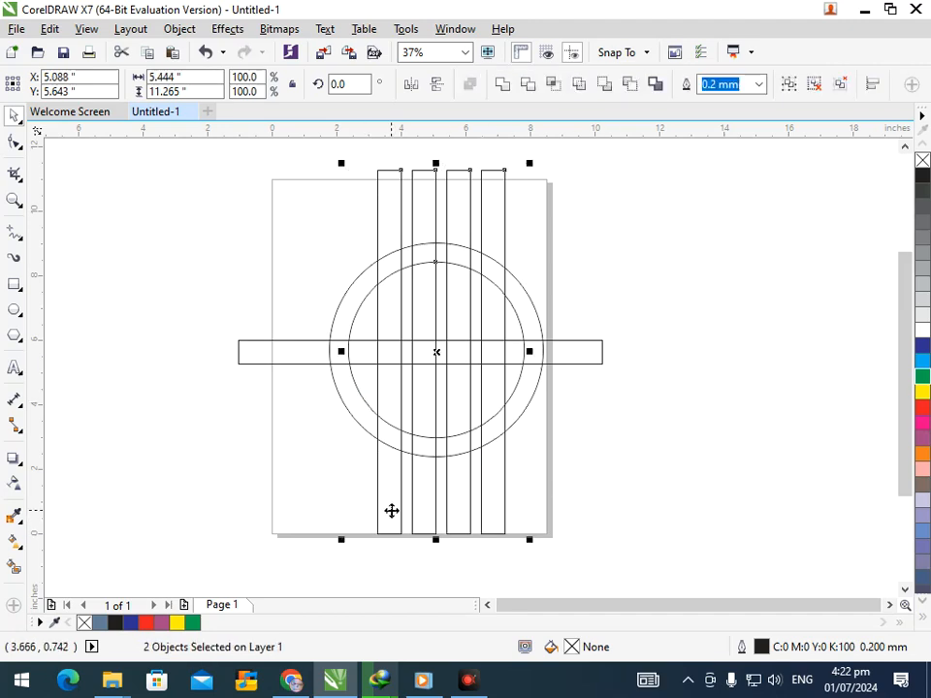
key(c)
click(652, 493)
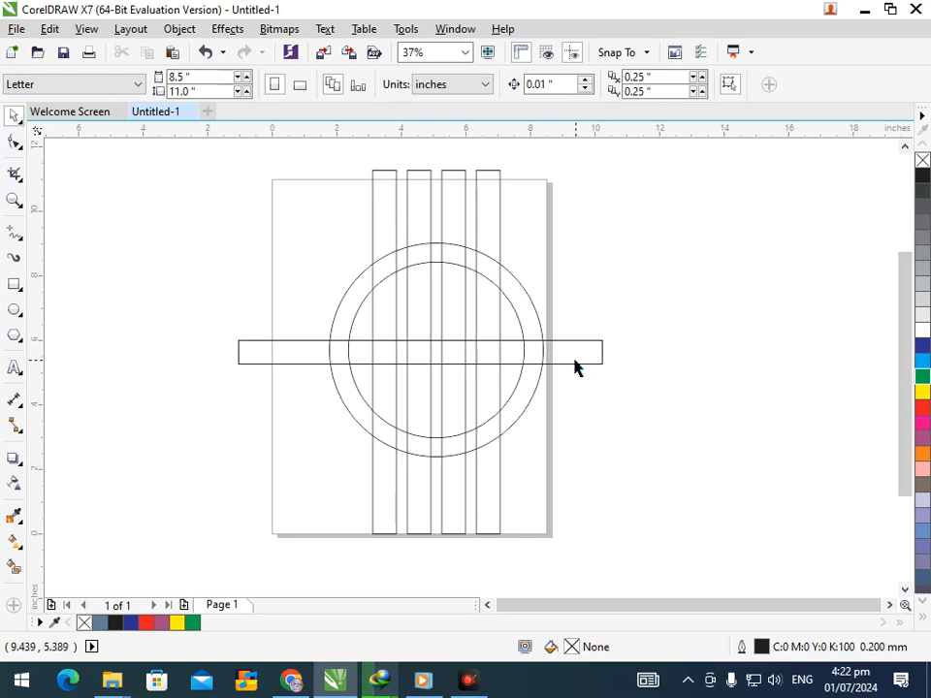
Draw a rectangle about 0.72 by 5.46 in below the horizontal bar, between the inner circle's left edge and the first vertical bar.
click(14, 283)
drag(372, 364, 349, 542)
click(15, 121)
click(254, 418)
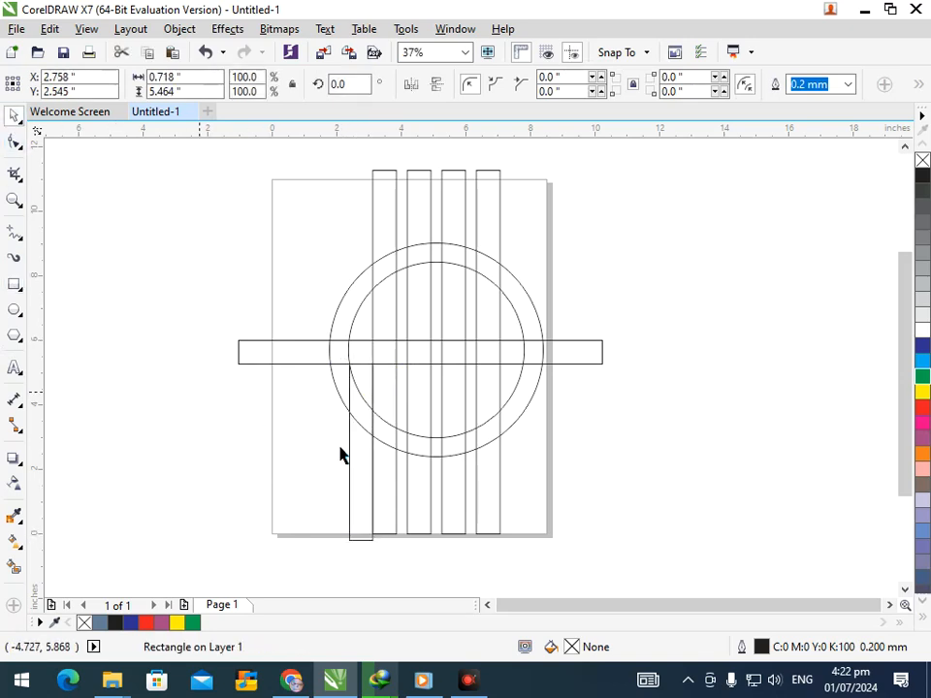
Copy the short rectangle onto the first vertical bar and into the space between the fourth bar and the inner circle's right edge.
click(350, 452)
click(337, 536)
click(337, 456)
drag(345, 454, 515, 472)
click(628, 484)
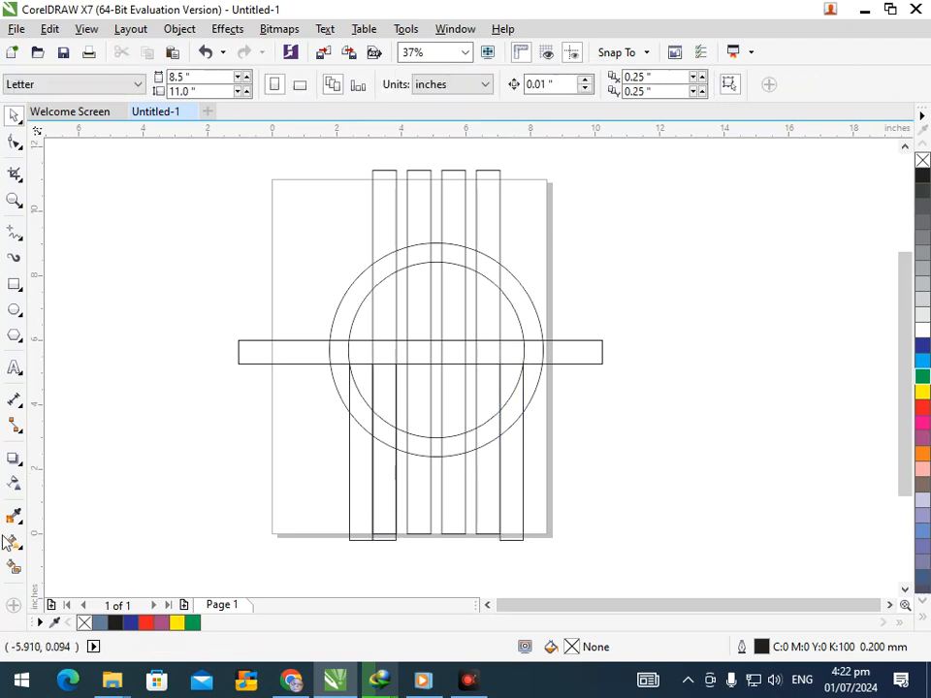
Smart Fill the left ring sections, first vertical bar and left crossbar piece in blue-grey to form the left letter A.
click(15, 566)
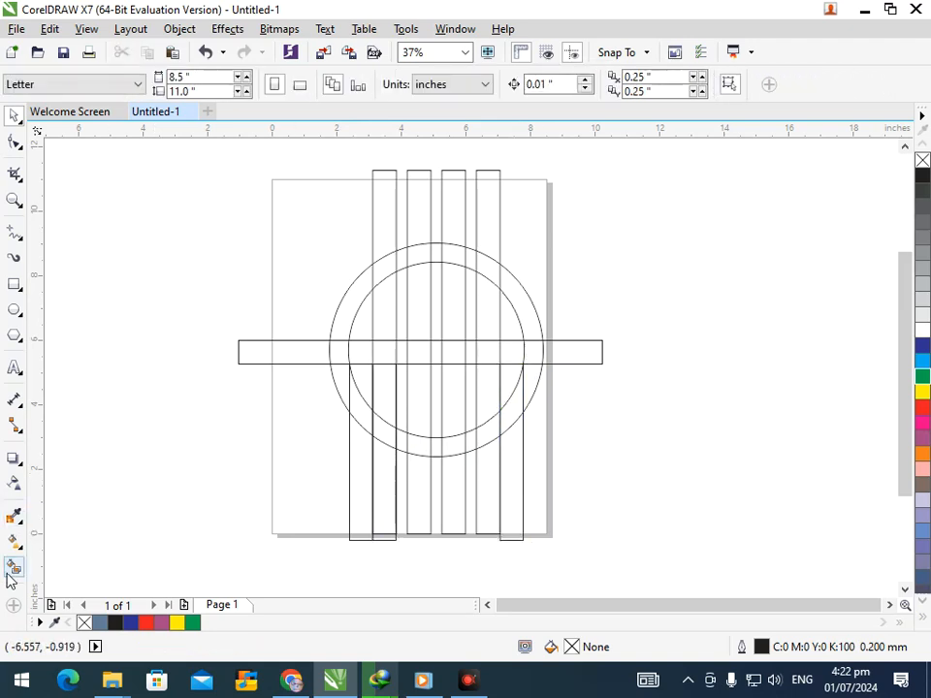
click(345, 380)
click(340, 354)
click(344, 326)
click(380, 276)
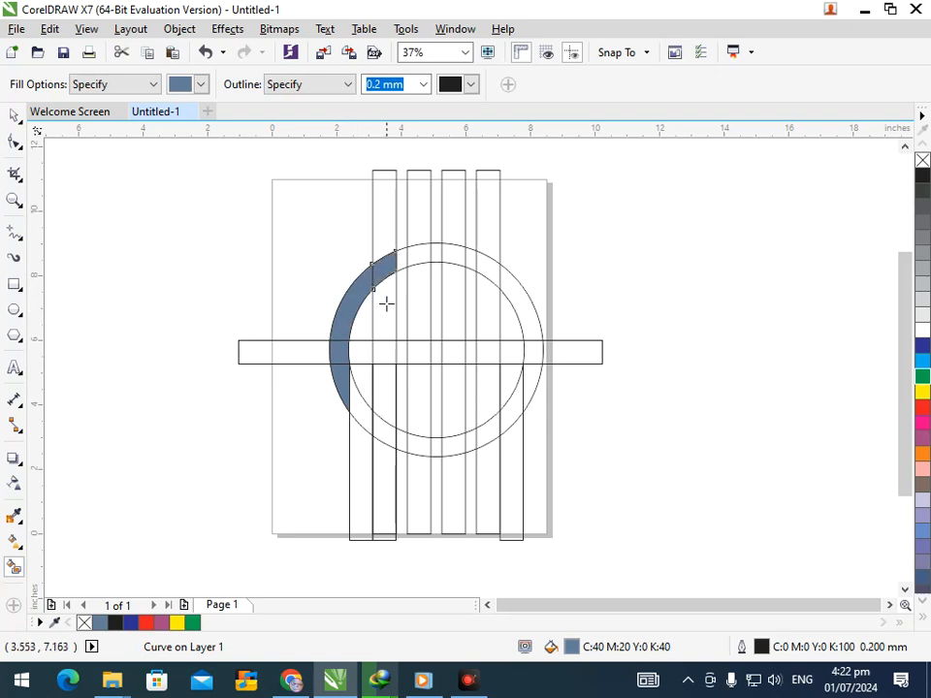
click(385, 320)
click(382, 351)
click(387, 393)
click(380, 426)
click(362, 351)
Smart Fill the second and third bars and the ring pieces joining them into a C, leaving the third bar's crossbar section empty.
click(420, 396)
click(417, 358)
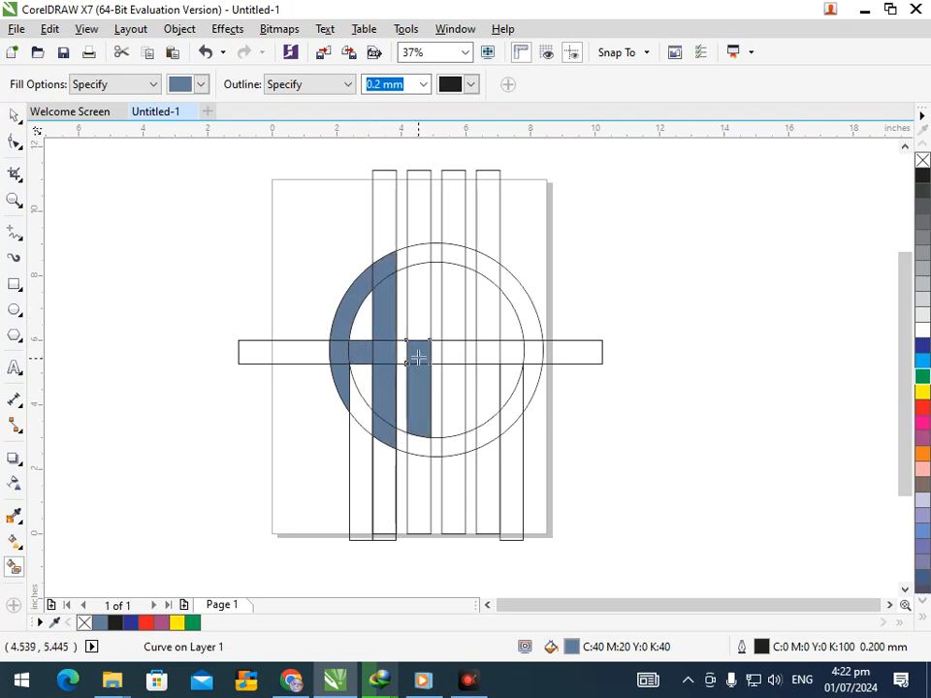
click(421, 291)
click(422, 253)
click(452, 252)
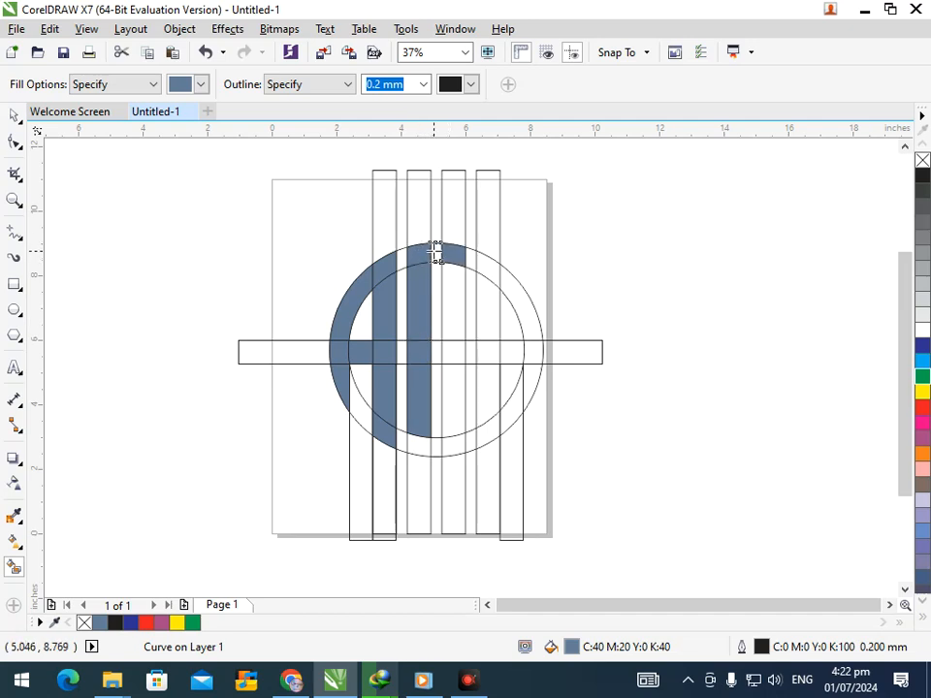
click(445, 289)
click(453, 385)
click(446, 446)
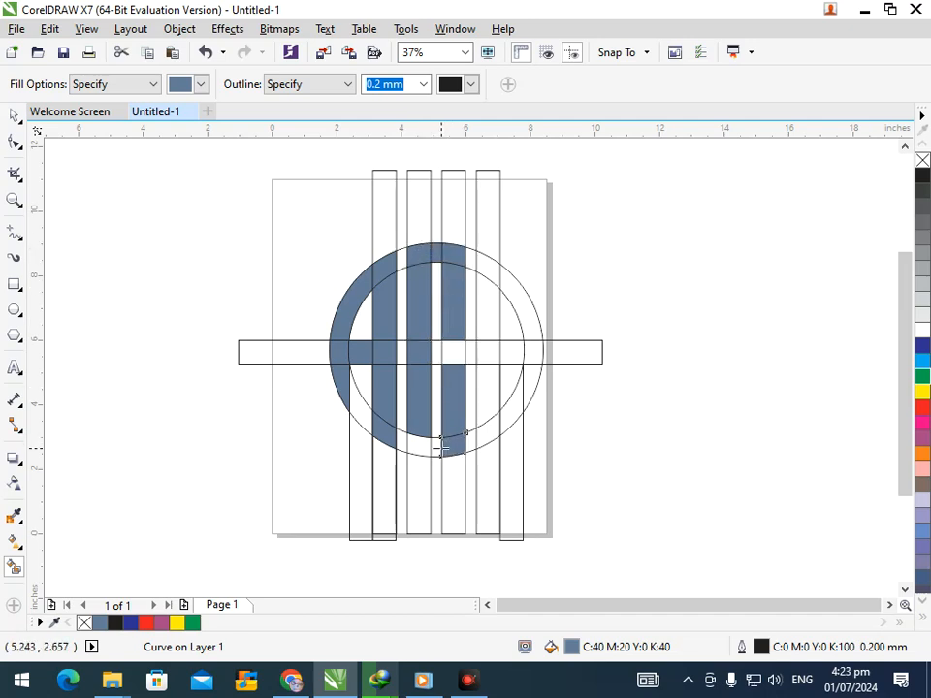
click(419, 443)
Smart Fill the fourth bar, right ring sections and right crossbar piece in blue-grey to form the right letter A.
click(485, 439)
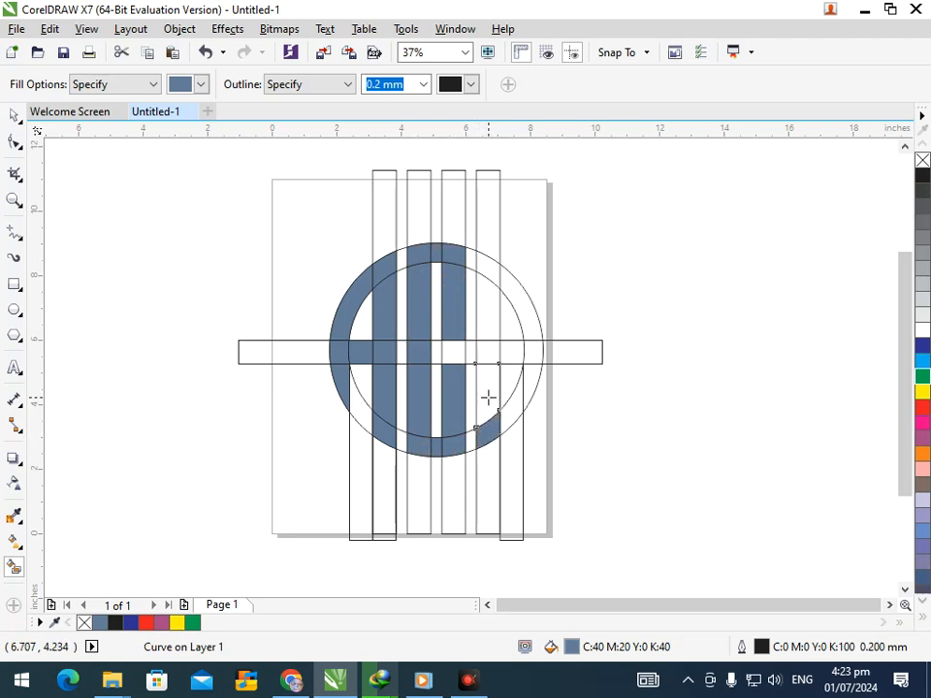
click(489, 395)
click(491, 333)
click(495, 276)
click(522, 296)
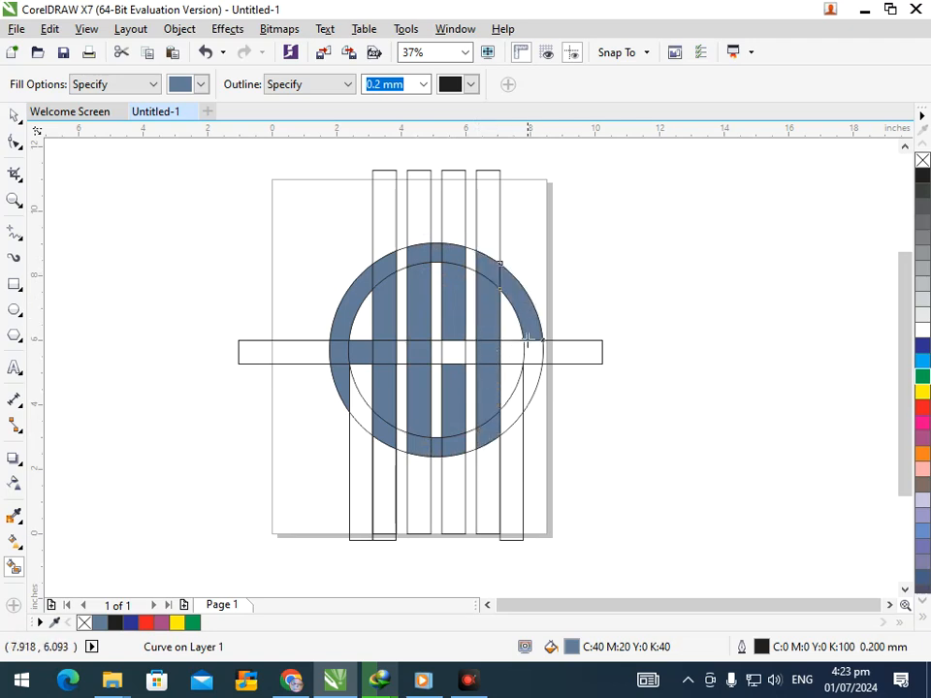
click(509, 356)
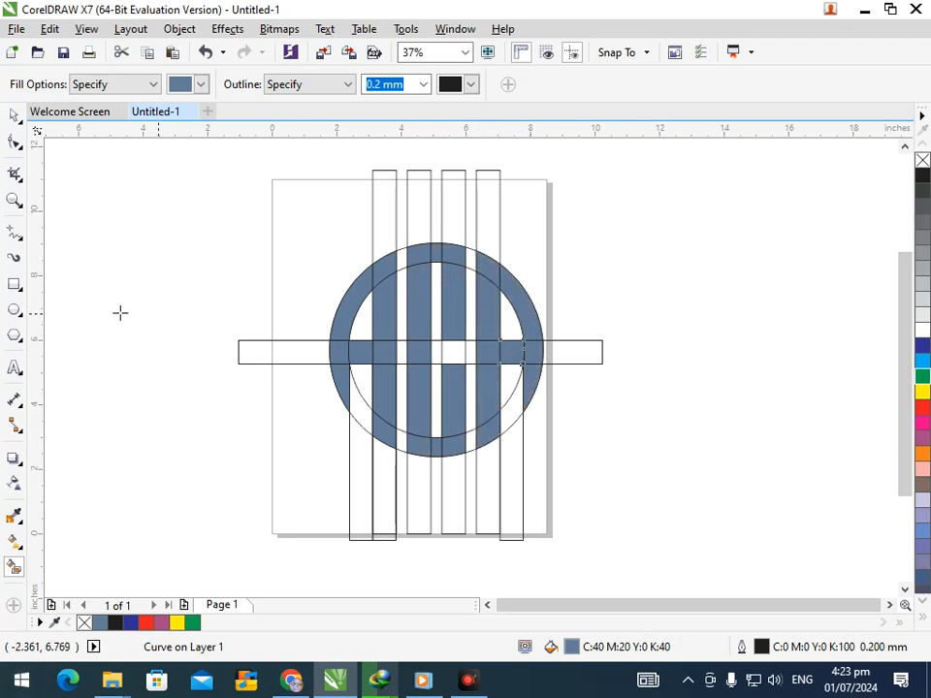
Delete the horizontal construction bar and the group of vertical construction bars.
click(16, 118)
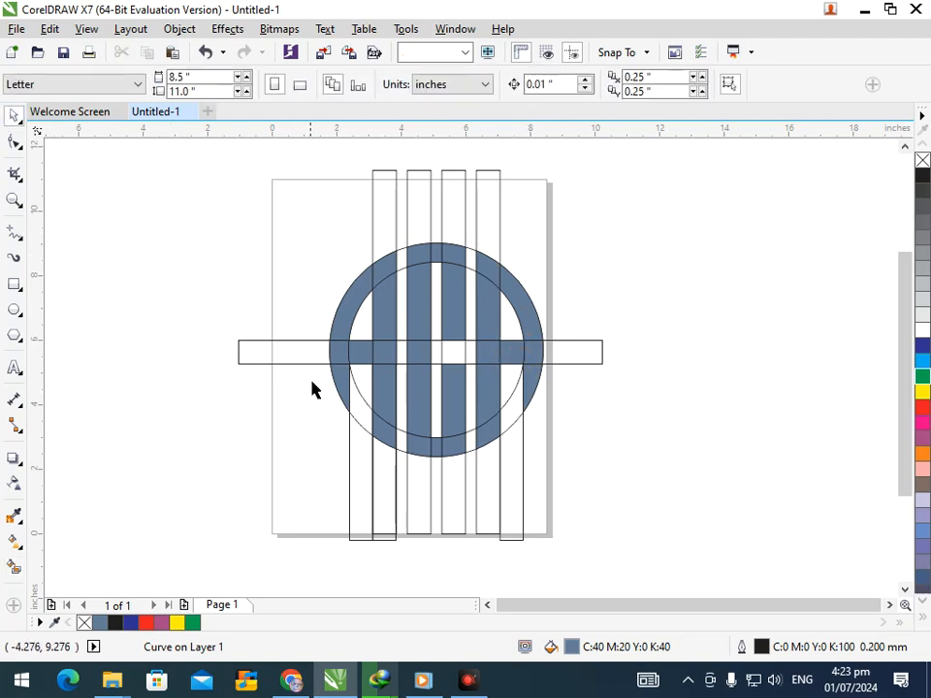
click(297, 362)
key(Delete)
click(384, 208)
key(Delete)
Delete the leftover construction circles and the short rectangles, keeping only the filled letter pieces.
click(500, 408)
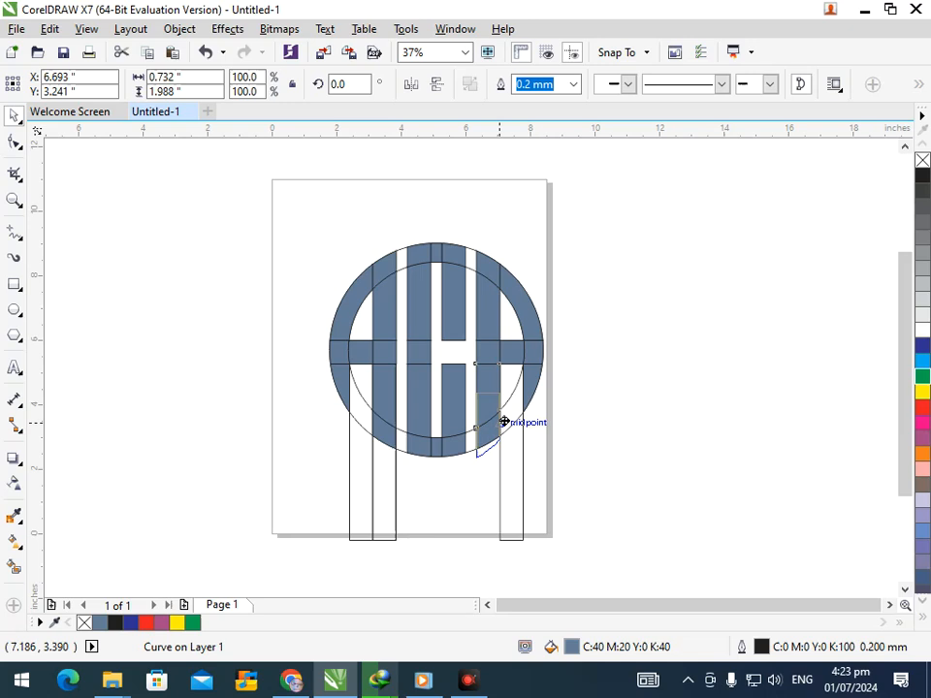
key(Delete)
click(513, 424)
key(Delete)
click(514, 432)
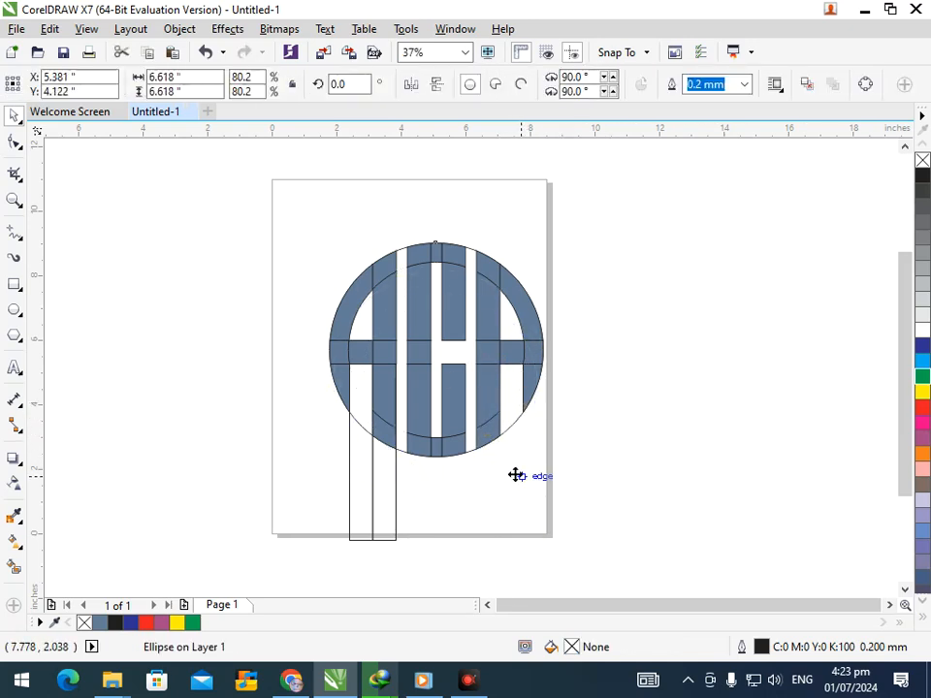
key(Delete)
drag(371, 489, 381, 536)
key(Delete)
click(361, 514)
key(Delete)
Colour the left letter A green and the middle letter C orange, with their black outlines replaced to match.
drag(266, 187, 406, 486)
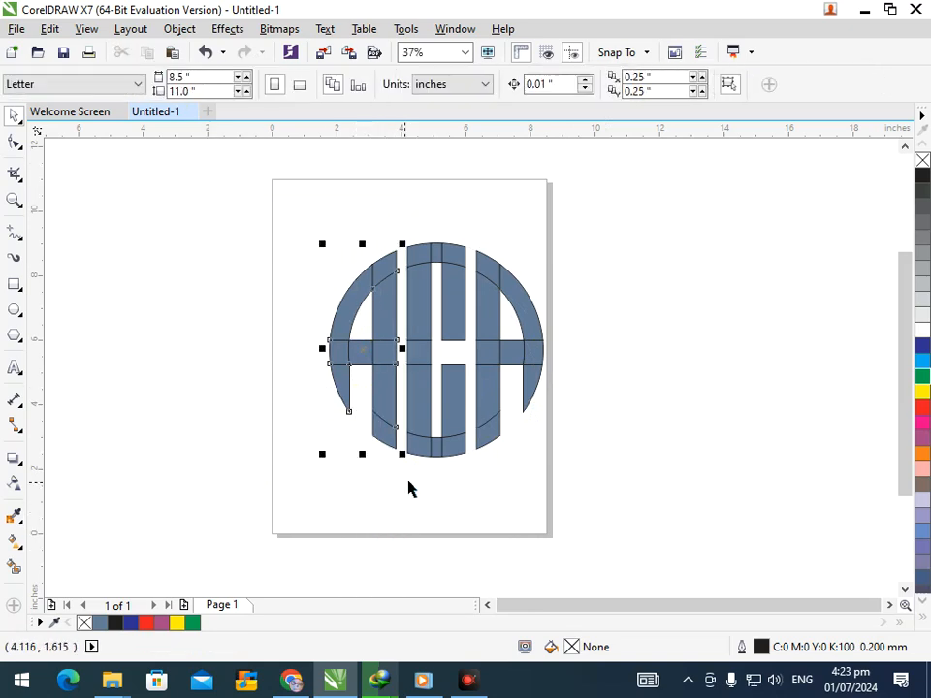
click(920, 378)
click(395, 239)
drag(449, 333, 469, 485)
drag(402, 231, 476, 545)
click(923, 454)
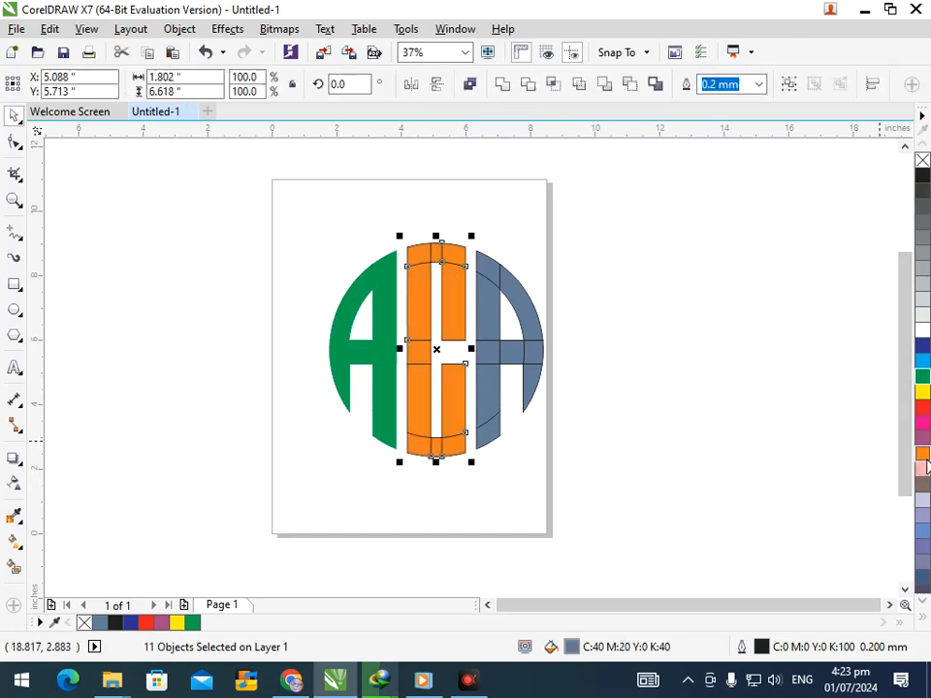
Colour the right letter A green, with its black outlines replaced to match.
click(479, 253)
drag(474, 240, 561, 455)
click(924, 381)
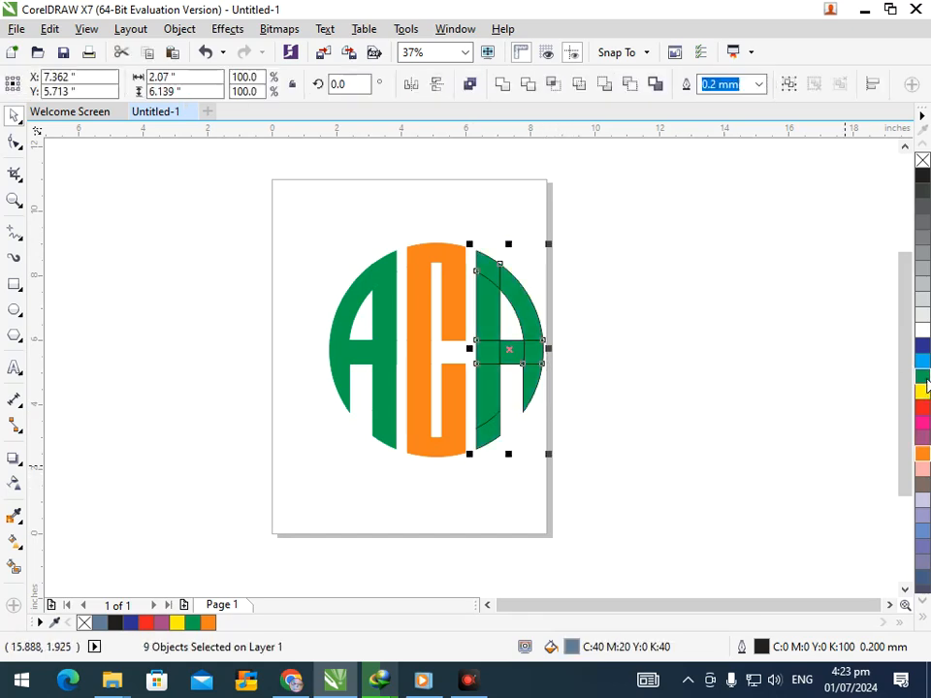
click(746, 389)
Group all the pieces of the three-letter circular monogram.
scroll(495, 360, down, 3)
key(F2)
drag(302, 372, 423, 433)
drag(238, 218, 515, 482)
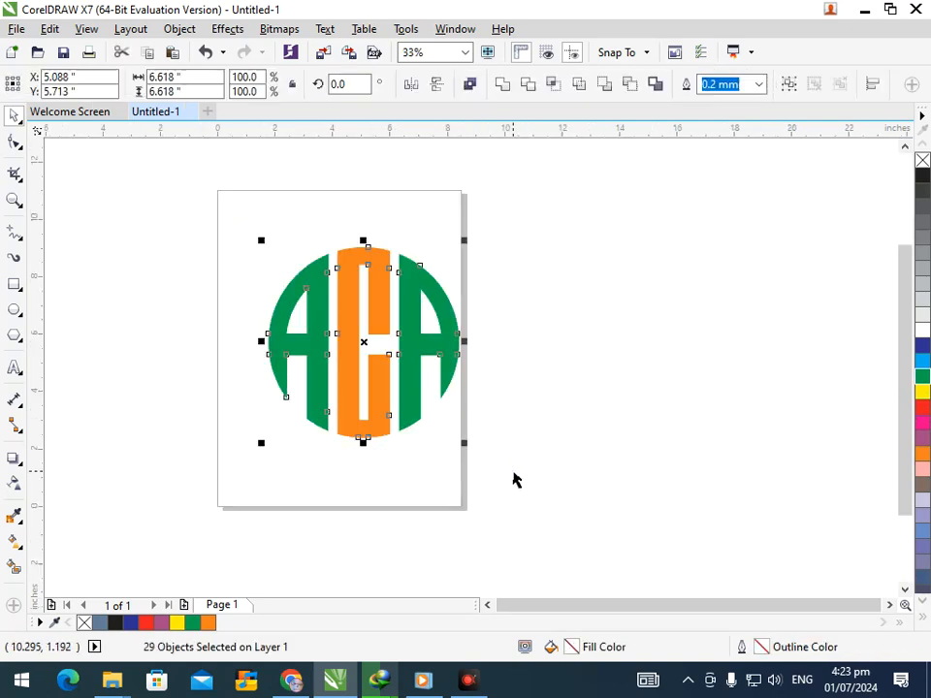
key(ctrl+g)
Move the grouped monogram off the page to the empty area above and left of it.
scroll(474, 387, down, 3)
drag(382, 436, 217, 237)
key(F2)
drag(195, 198, 265, 262)
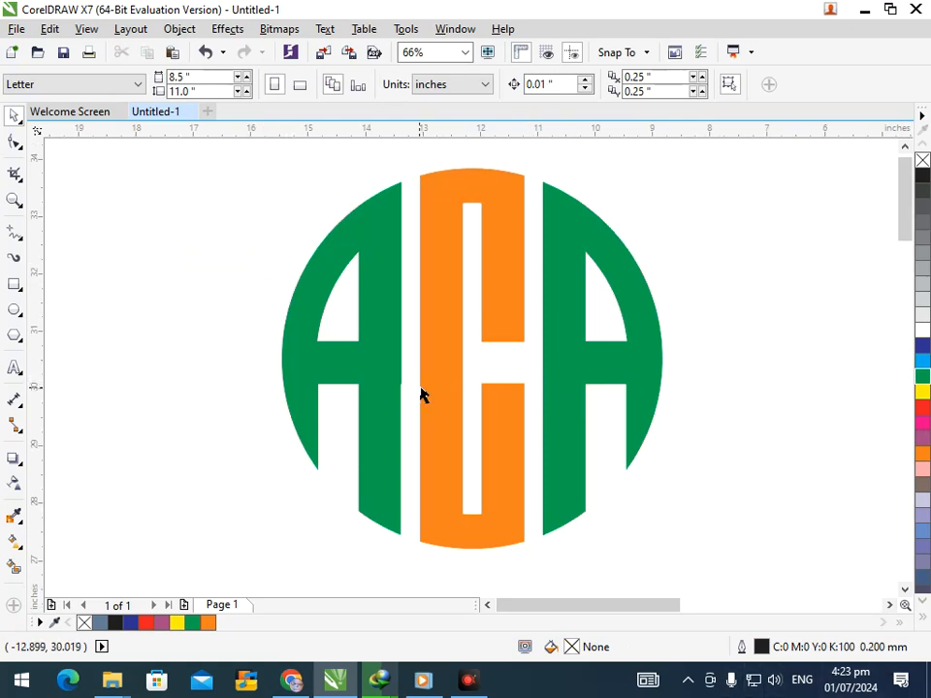
Shrink the monogram slightly about its centre and shift it a little down and to the left.
click(451, 524)
drag(275, 553, 299, 531)
click(299, 510)
drag(451, 498, 442, 510)
click(766, 509)
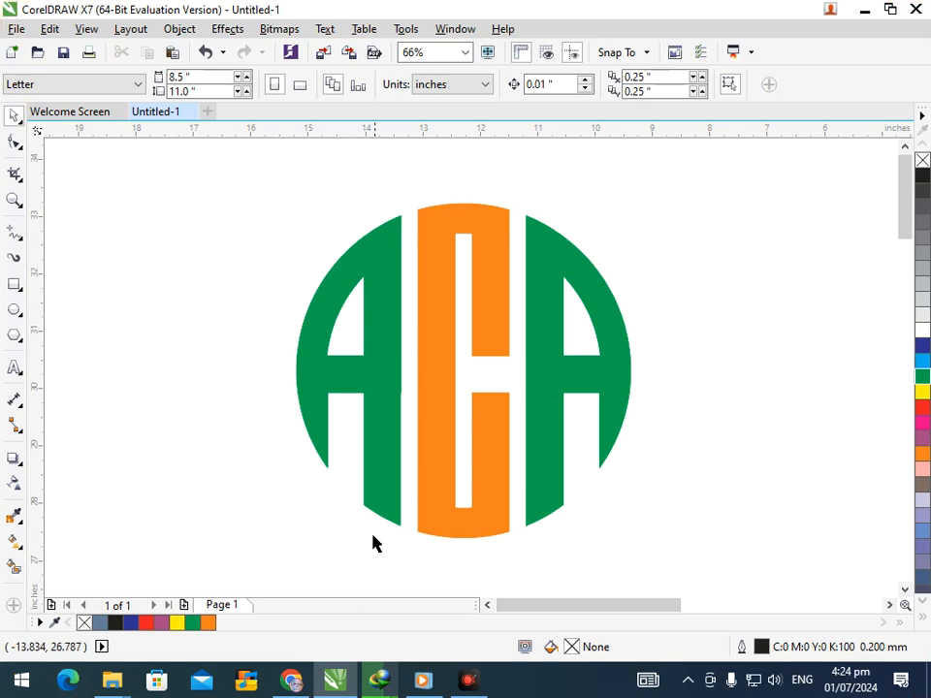
Recolour the fill and outlines of all the right letter A's pieces 70% black.
click(361, 491)
click(597, 84)
drag(592, 381, 520, 544)
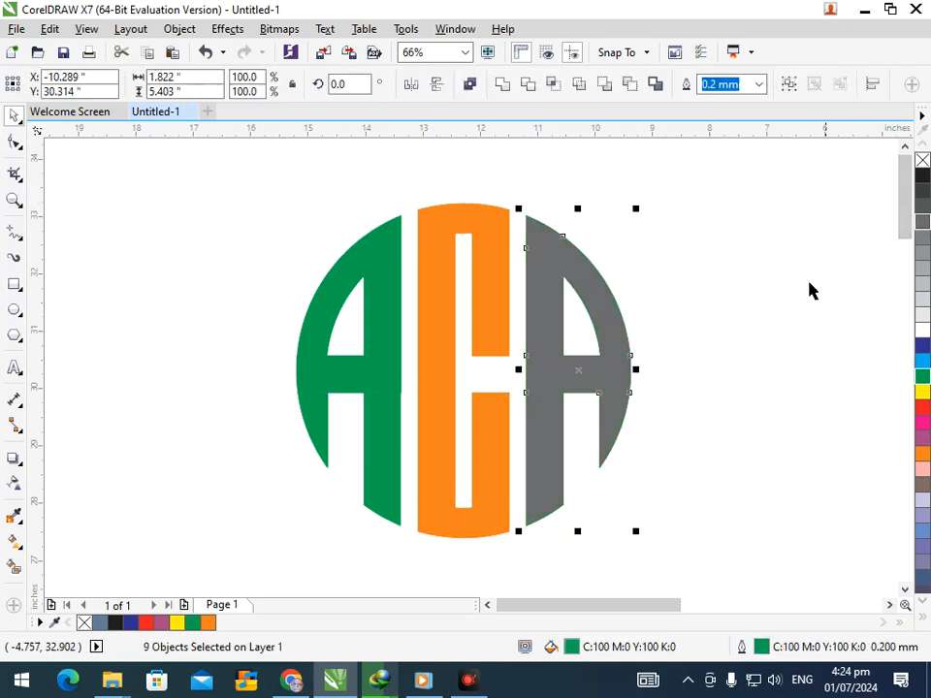
click(858, 271)
Recolour all the pieces of the left and right letter As black.
drag(260, 219, 433, 557)
drag(278, 188, 401, 549)
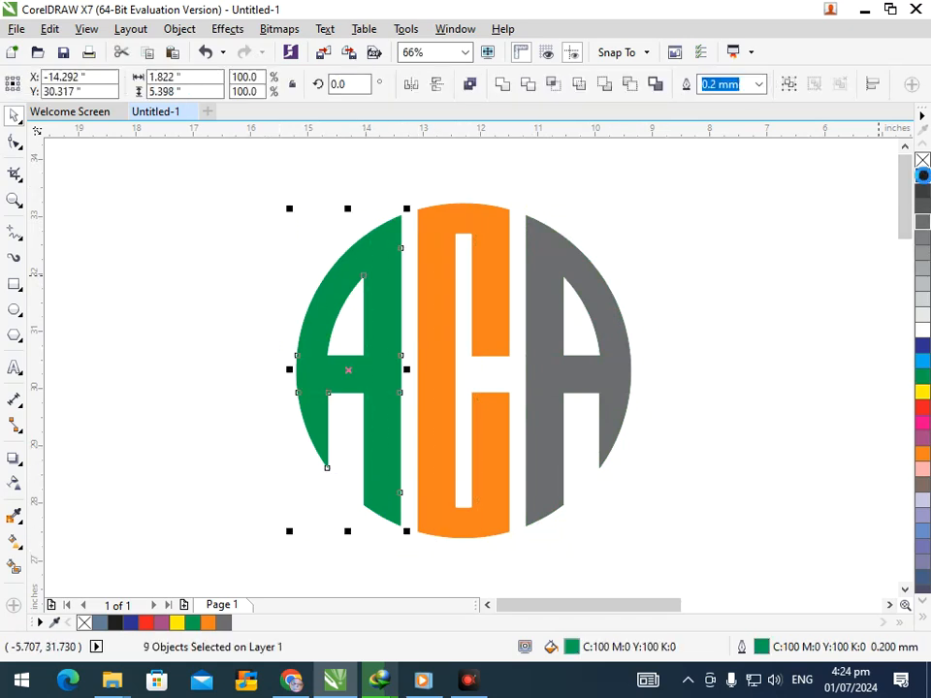
click(923, 177)
click(723, 199)
drag(723, 189, 525, 561)
click(922, 177)
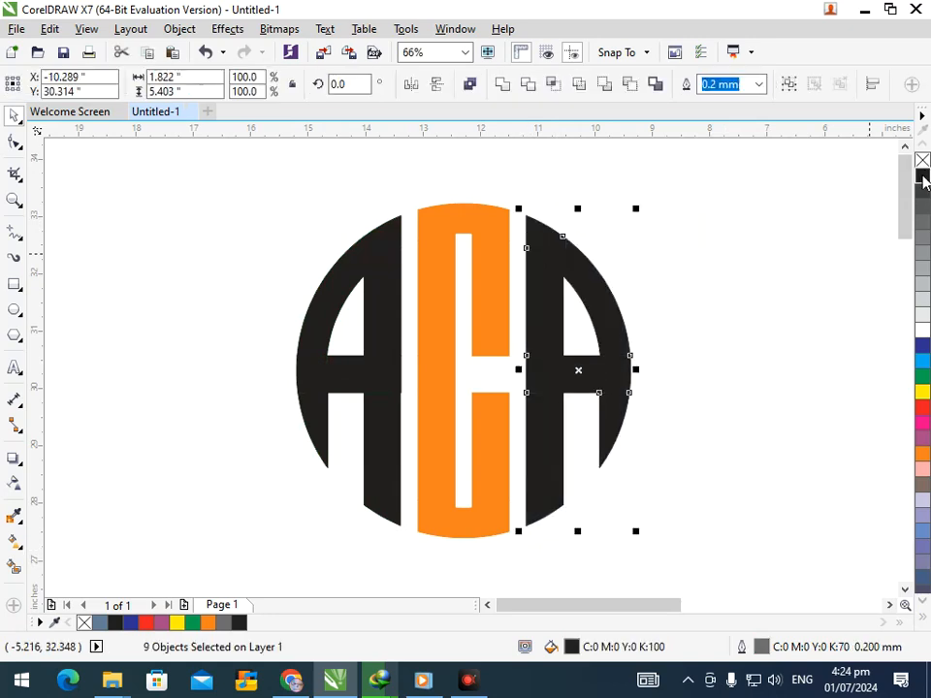
click(713, 353)
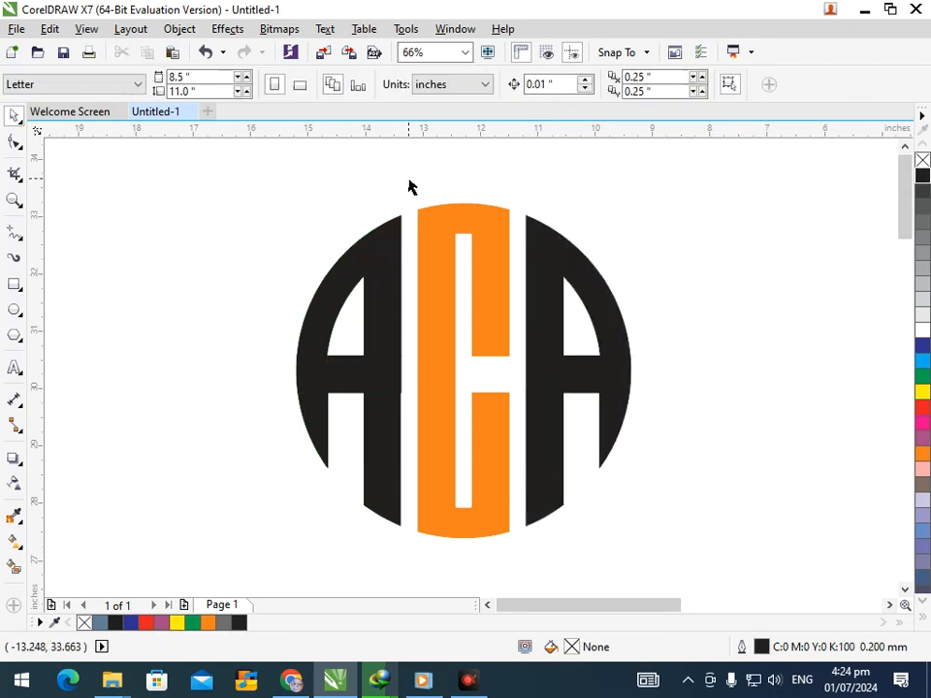
drag(471, 405, 530, 573)
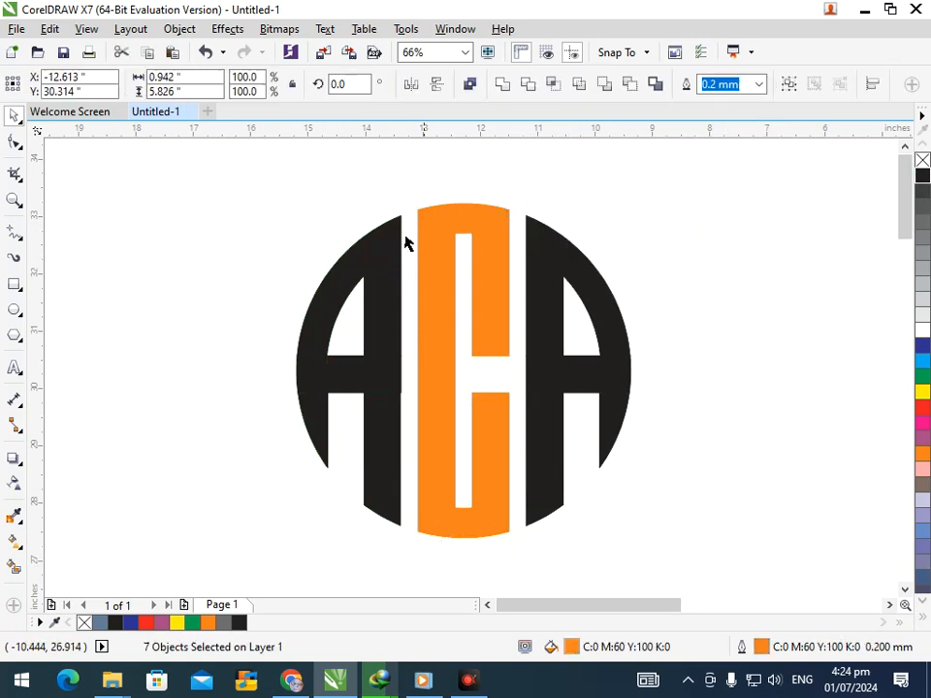
click(406, 235)
Enlarge the whole three-letter monogram proportionally to about 9.07 inches in width and height, and move it slightly up and to the right.
key(F3)
key(F2)
drag(169, 172, 530, 509)
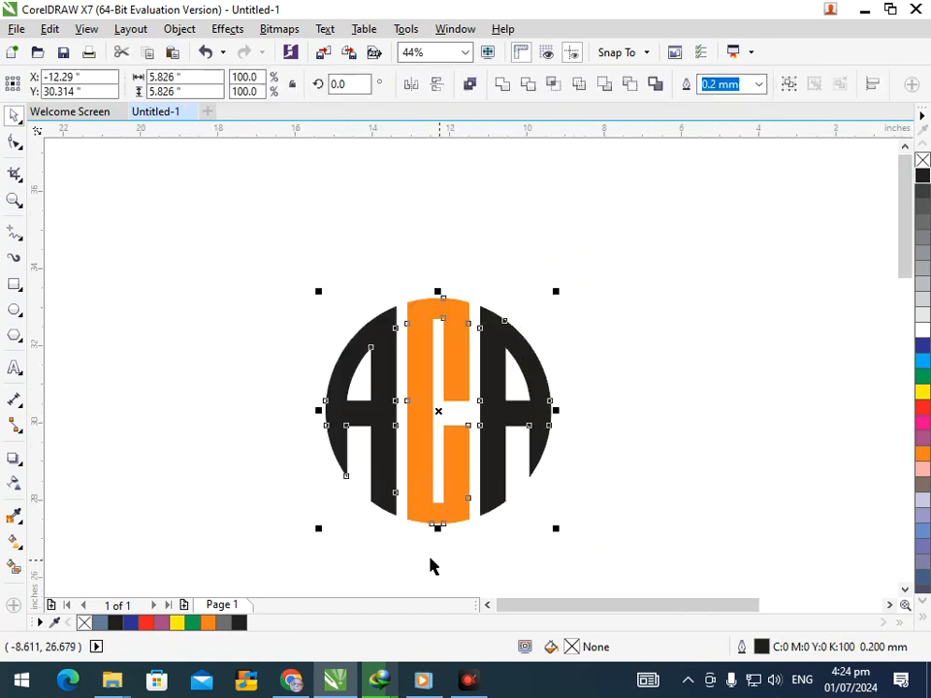
drag(317, 532, 269, 556)
drag(382, 512, 405, 451)
drag(319, 492, 279, 533)
drag(425, 507, 422, 522)
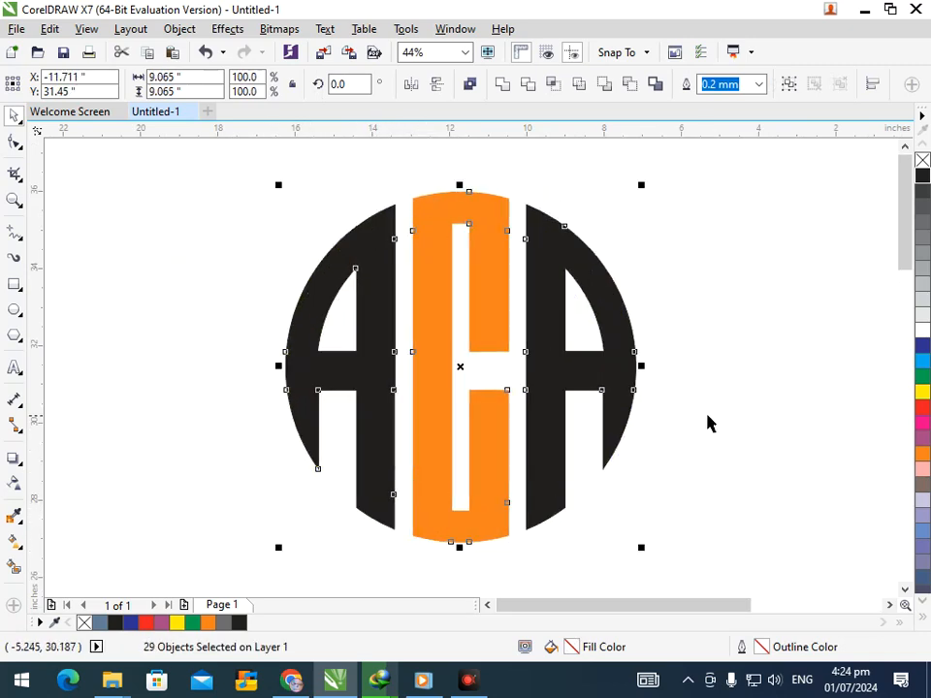
click(655, 483)
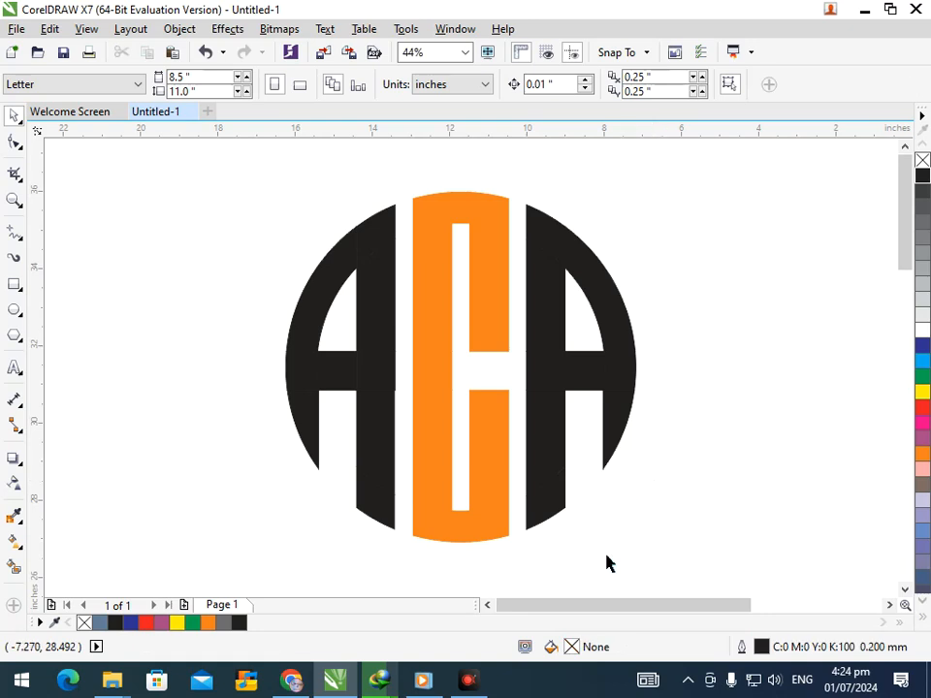